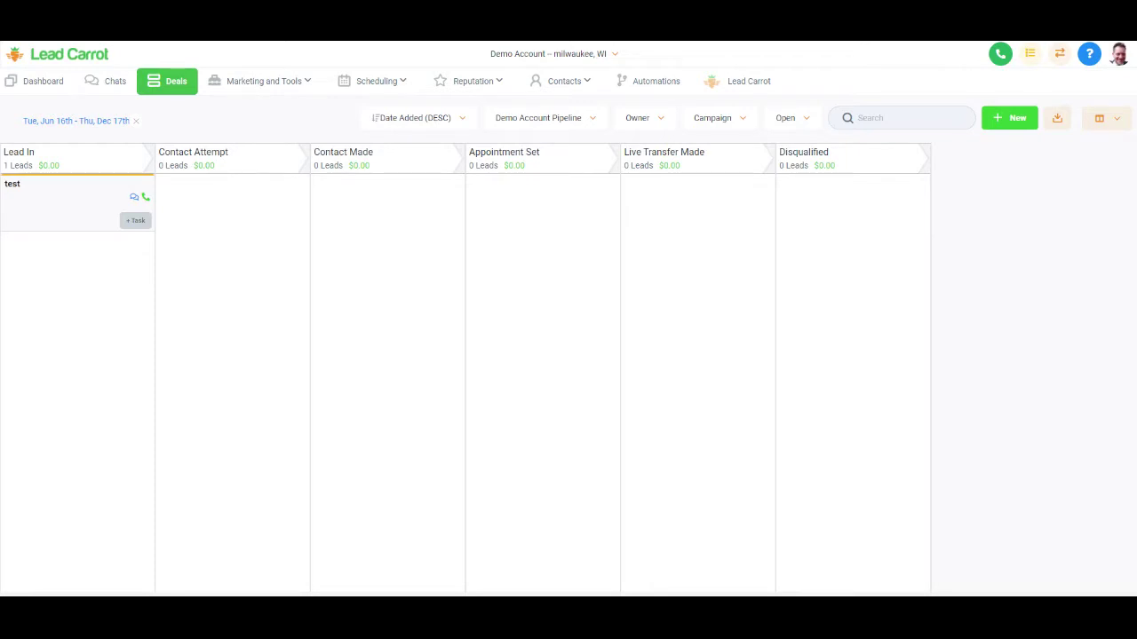
# Step: Reload the Deals pipeline board to show the lone 'test' lead in Lead In
pyautogui.click(172, 80)
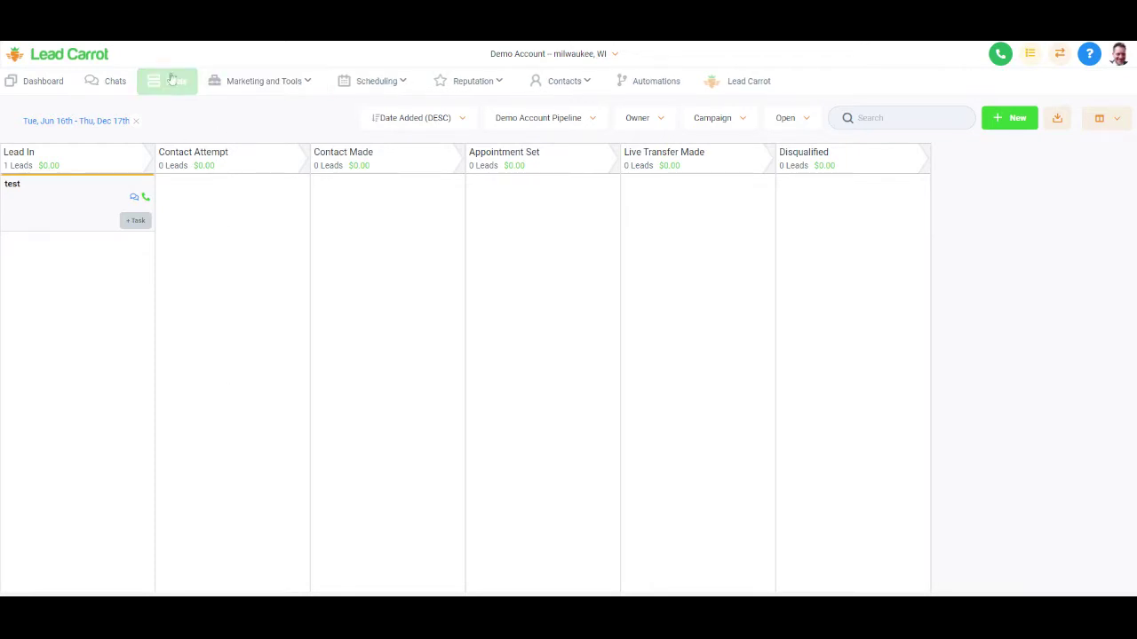
pyautogui.click(165, 85)
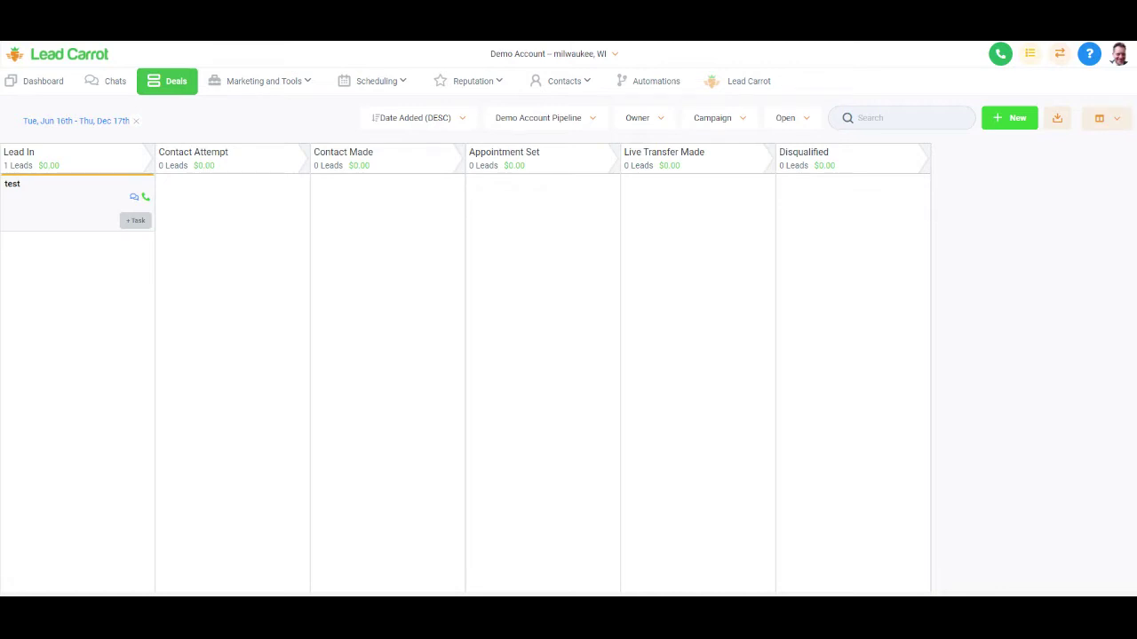
# Step: Open the Redial Template calling campaign from Marketing and Tools > Campaigns and scroll through it
pyautogui.click(267, 101)
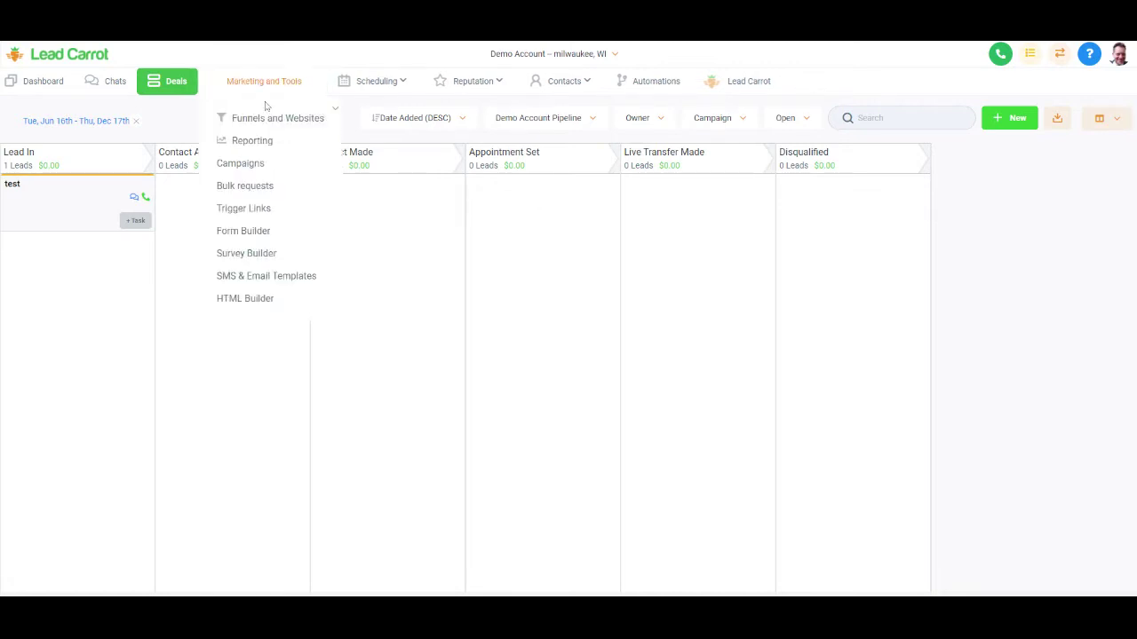
pyautogui.click(256, 164)
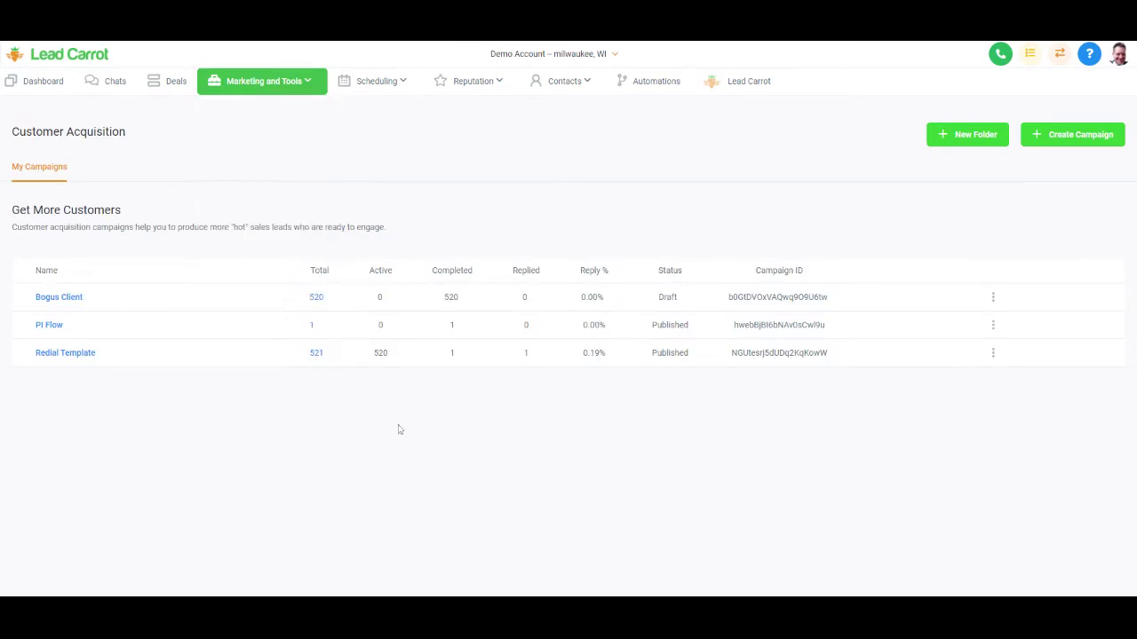
pyautogui.click(64, 352)
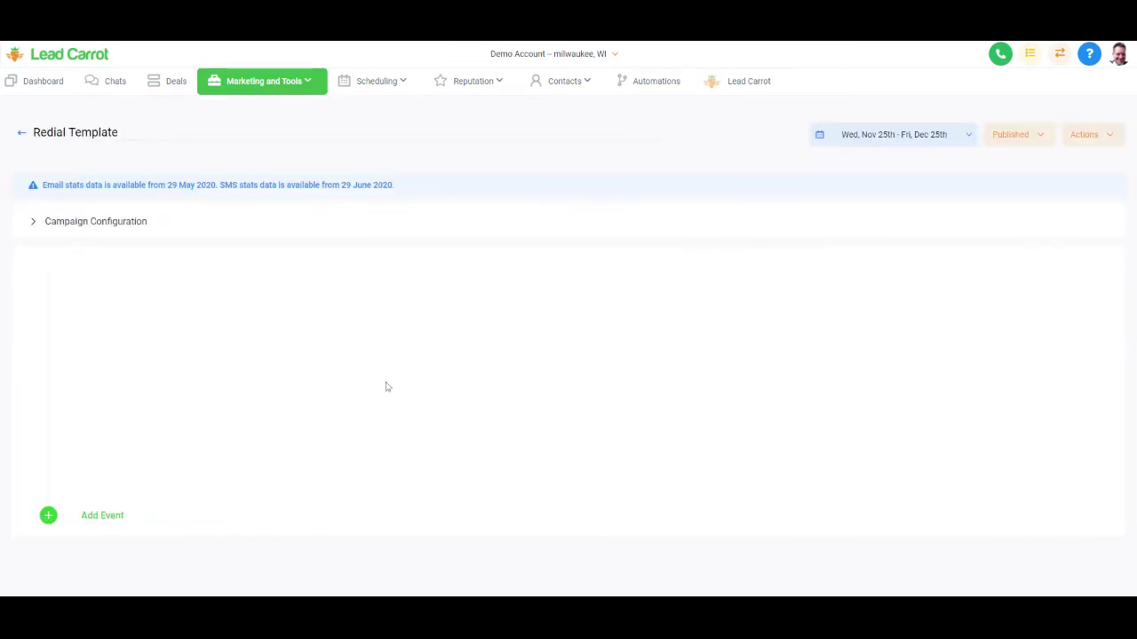
pyautogui.scroll(-2, 394, 393)
pyautogui.scroll(2, 397, 394)
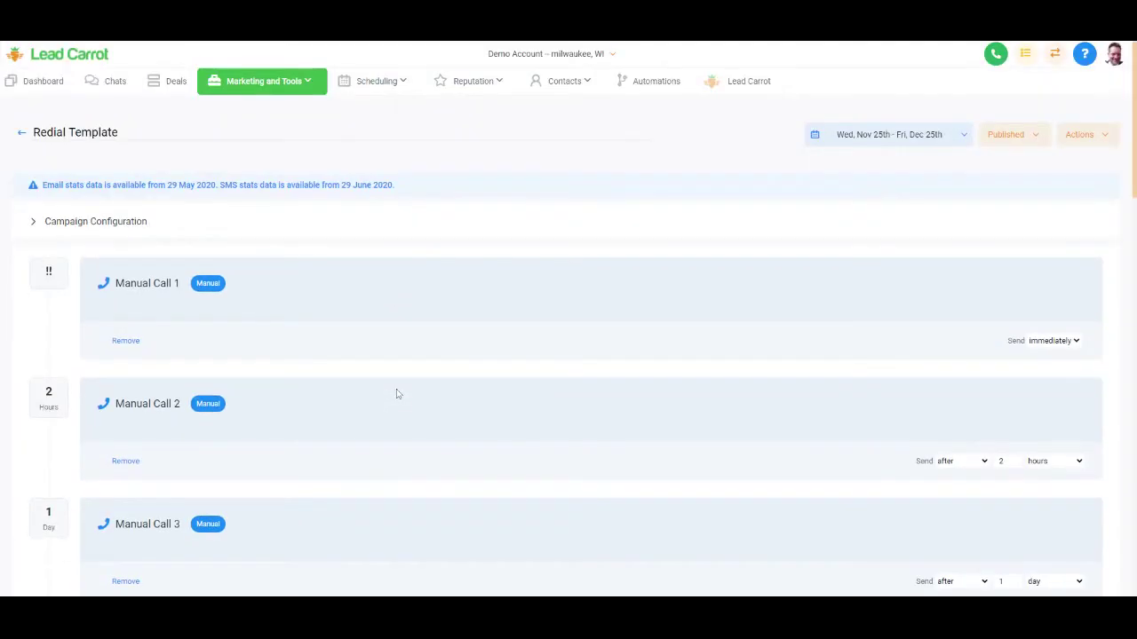
# Step: Show the Add to pipe automation, which sends Demo-tagged contacts to Demo Account Pipeline's Lead In
pyautogui.click(21, 134)
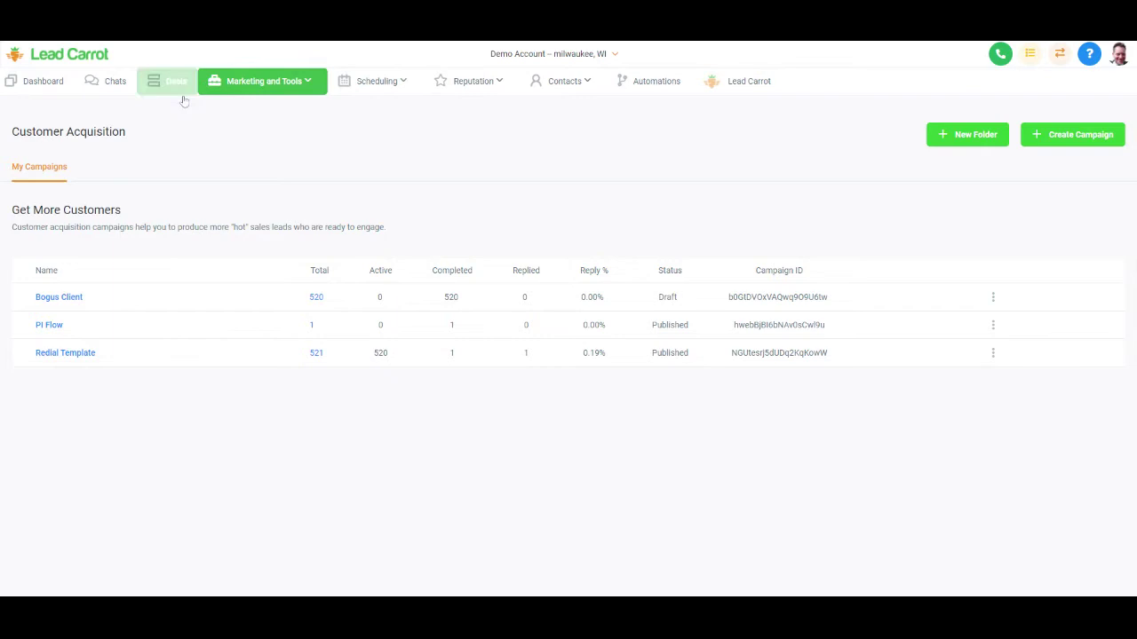
pyautogui.click(657, 82)
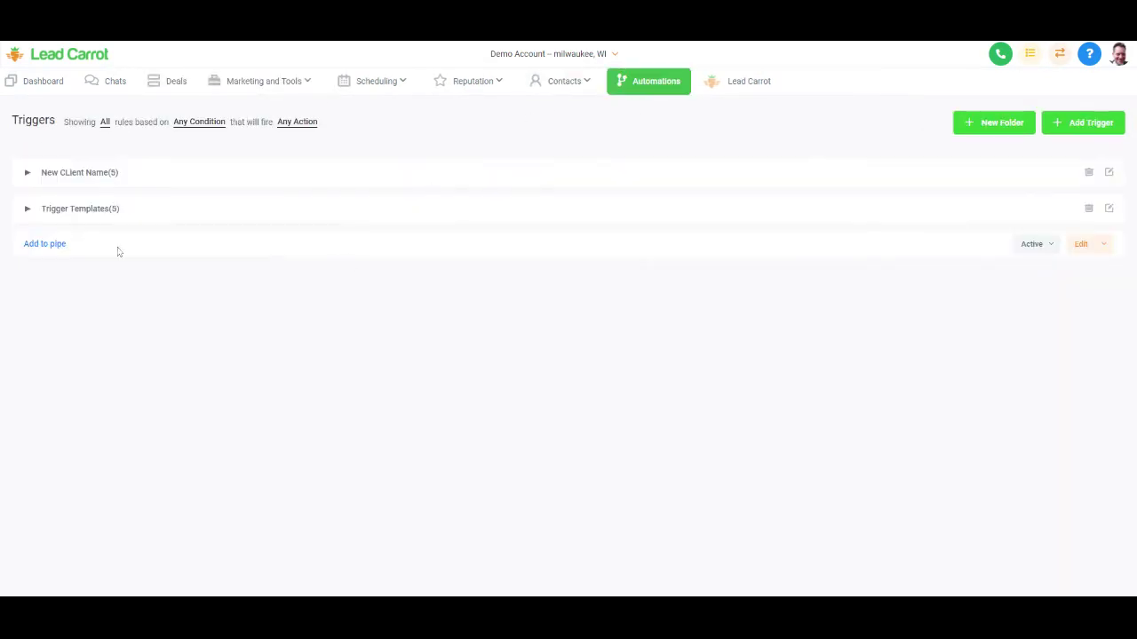
pyautogui.click(56, 247)
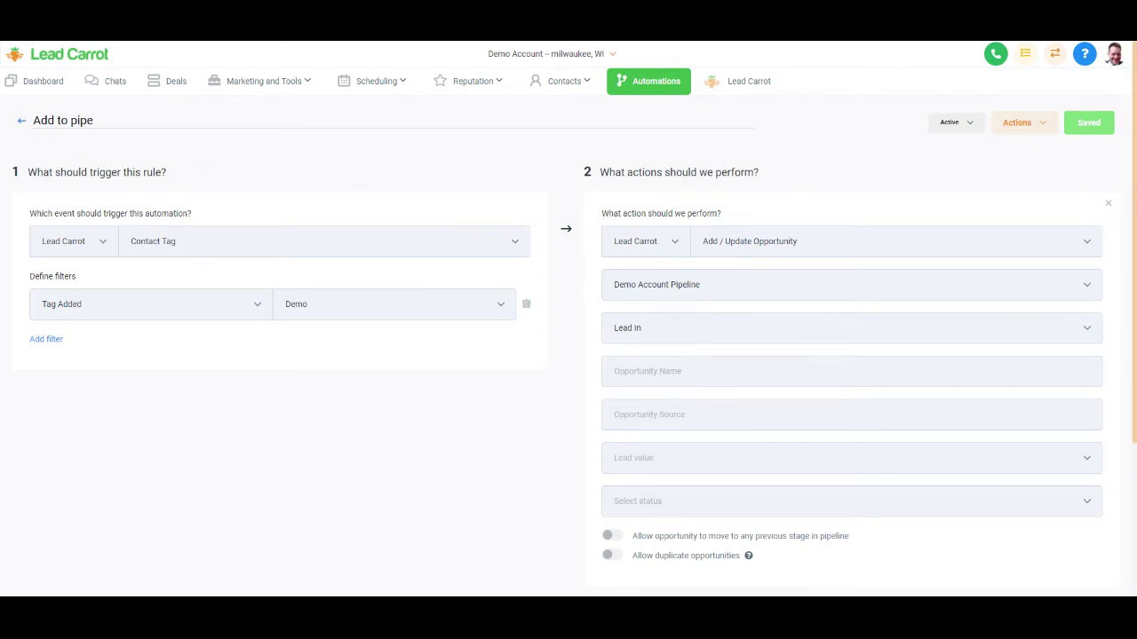
# Step: Search Chiropractor in West Bend, WI, US and stop the search at 28 results
pyautogui.click(757, 94)
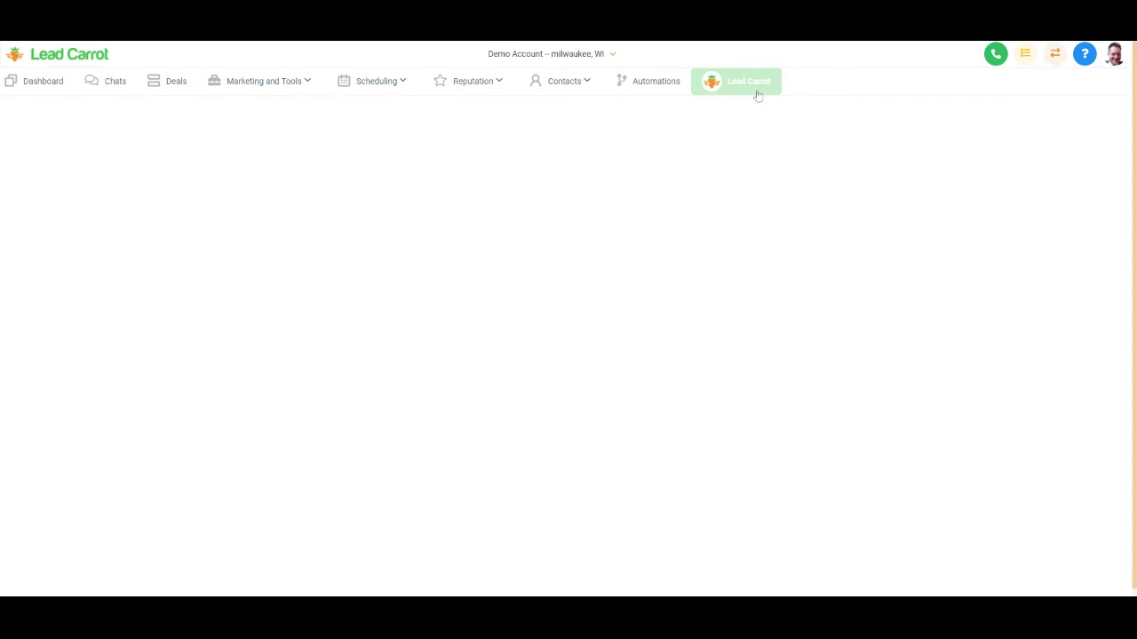
pyautogui.click(398, 169)
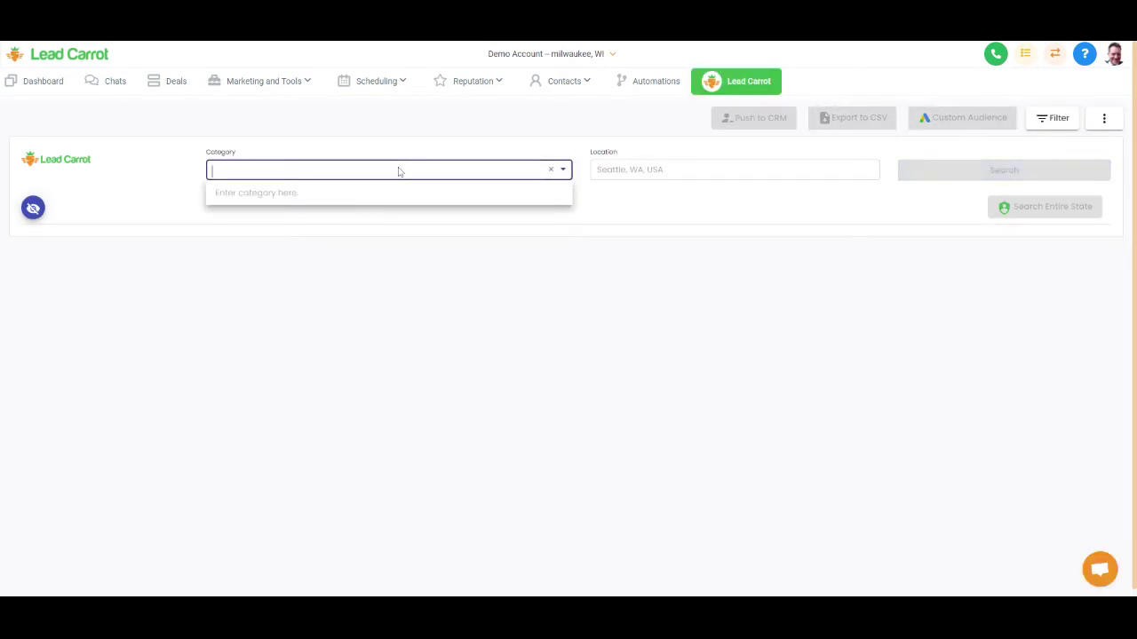
pyautogui.write('chir')
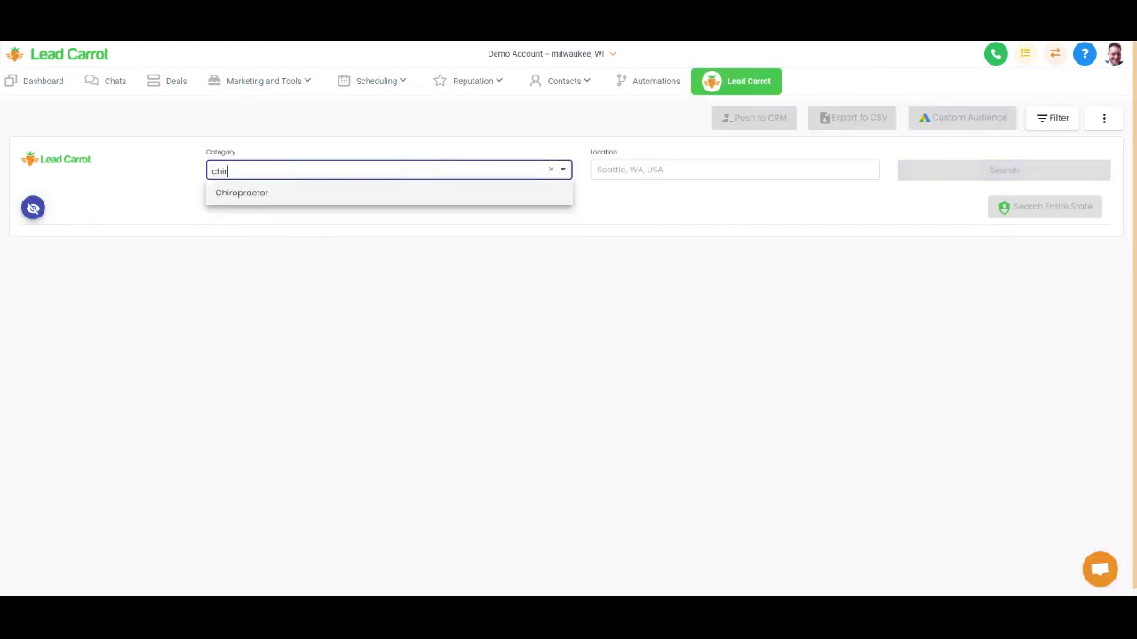
pyautogui.click(396, 190)
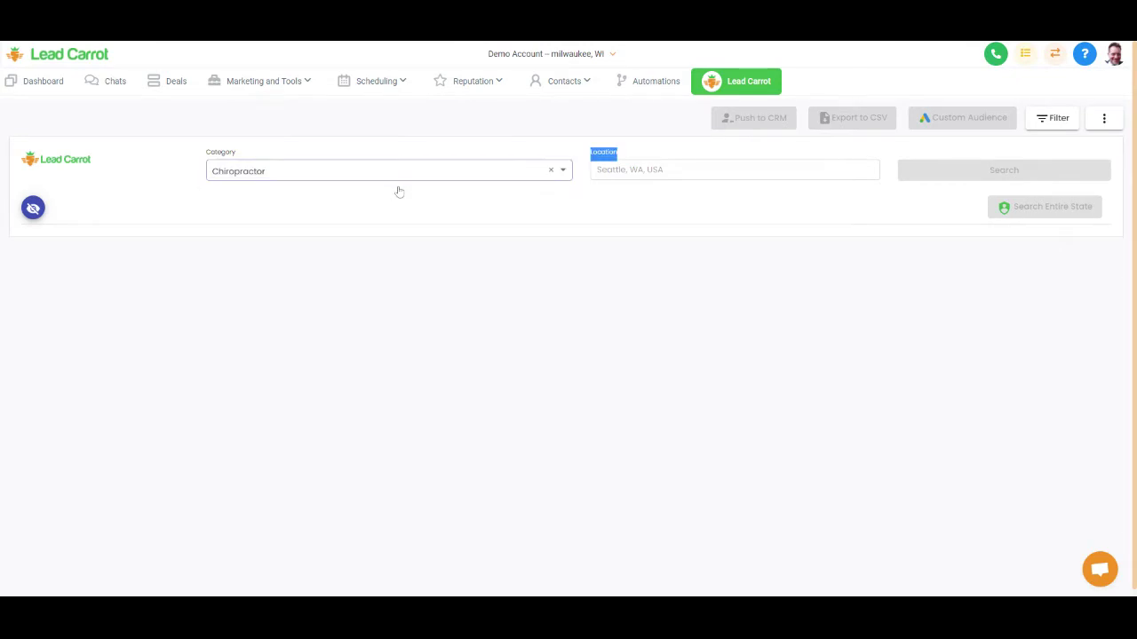
pyautogui.press('Tab')
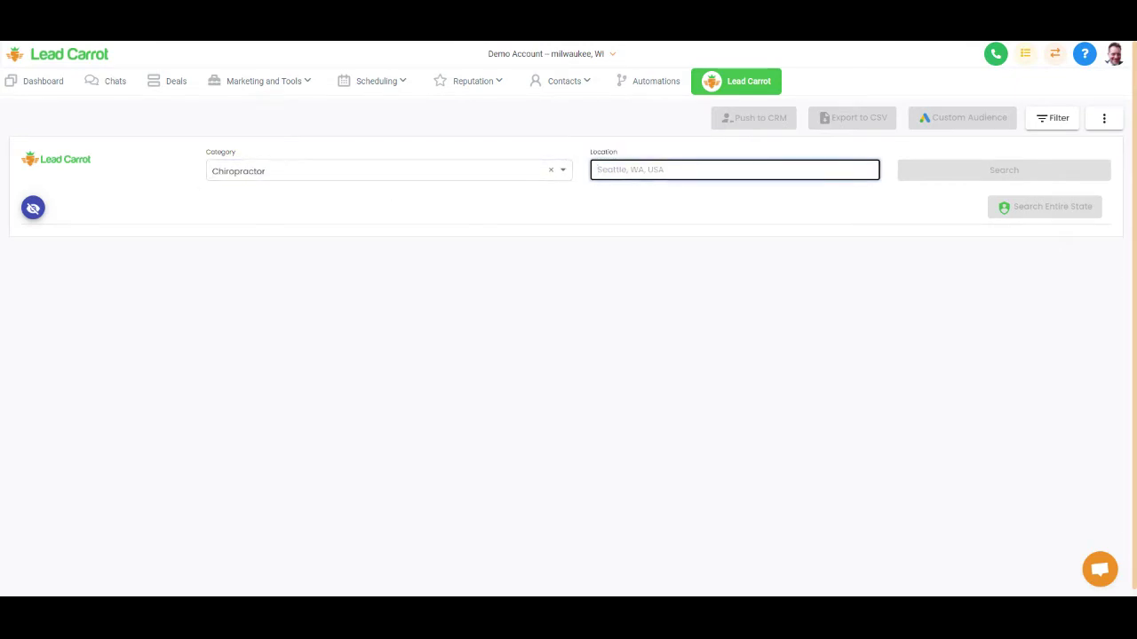
pyautogui.write('west bend')
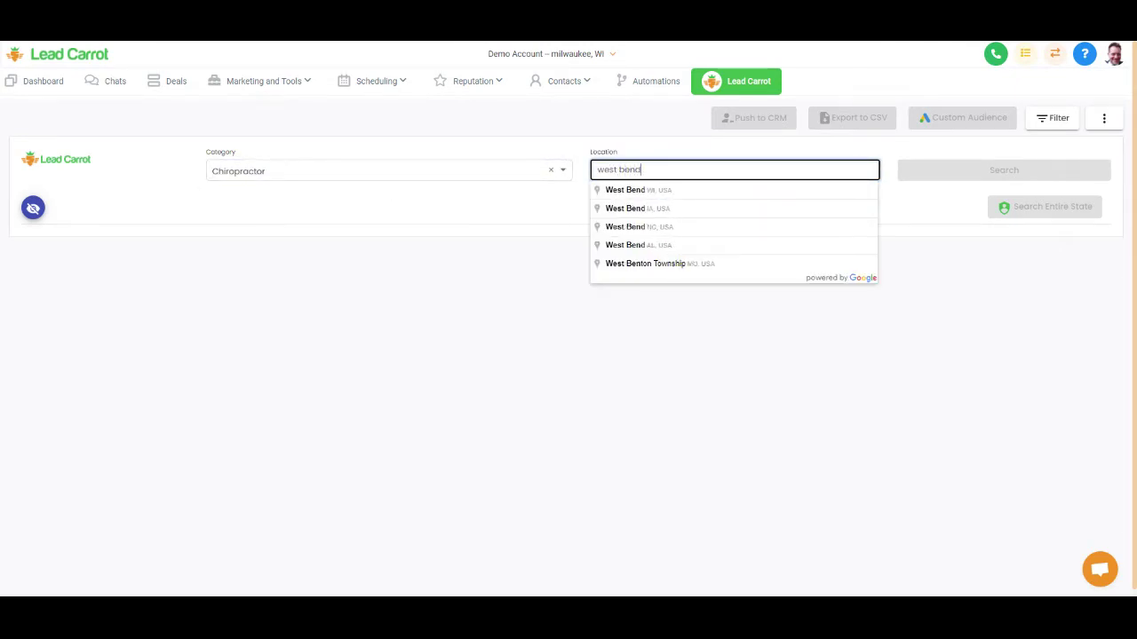
pyautogui.click(666, 189)
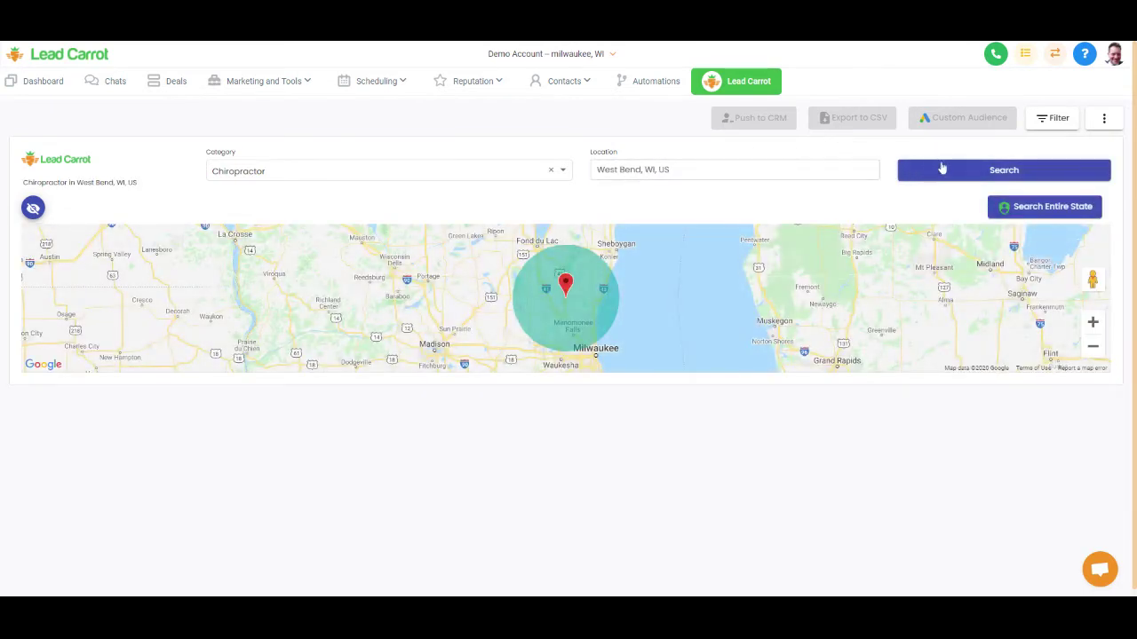
pyautogui.click(943, 169)
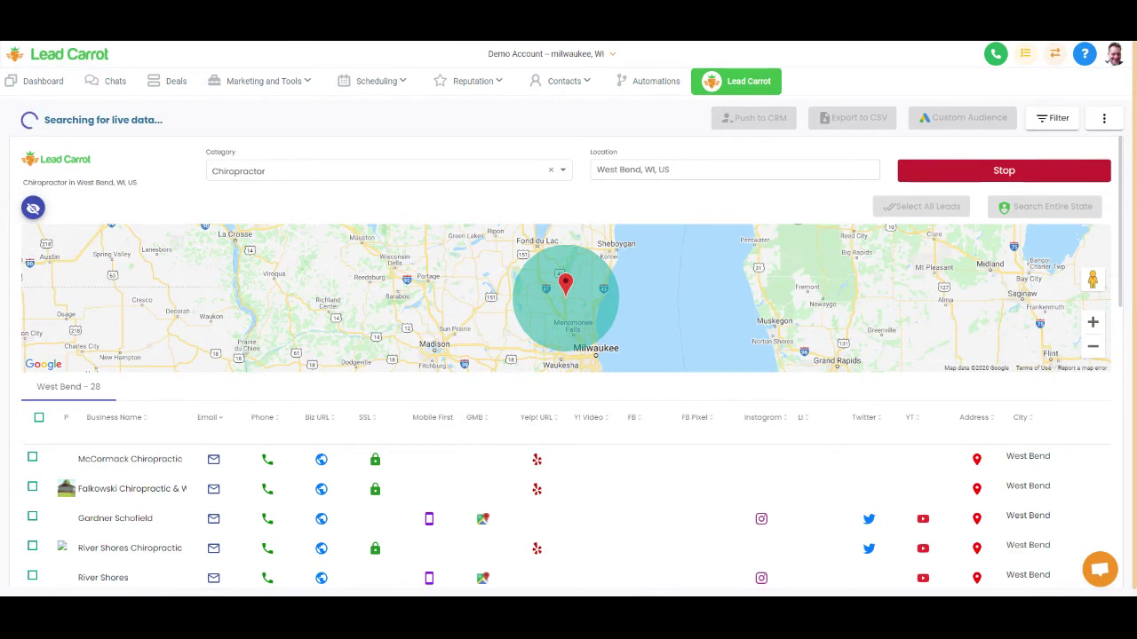
pyautogui.click(943, 169)
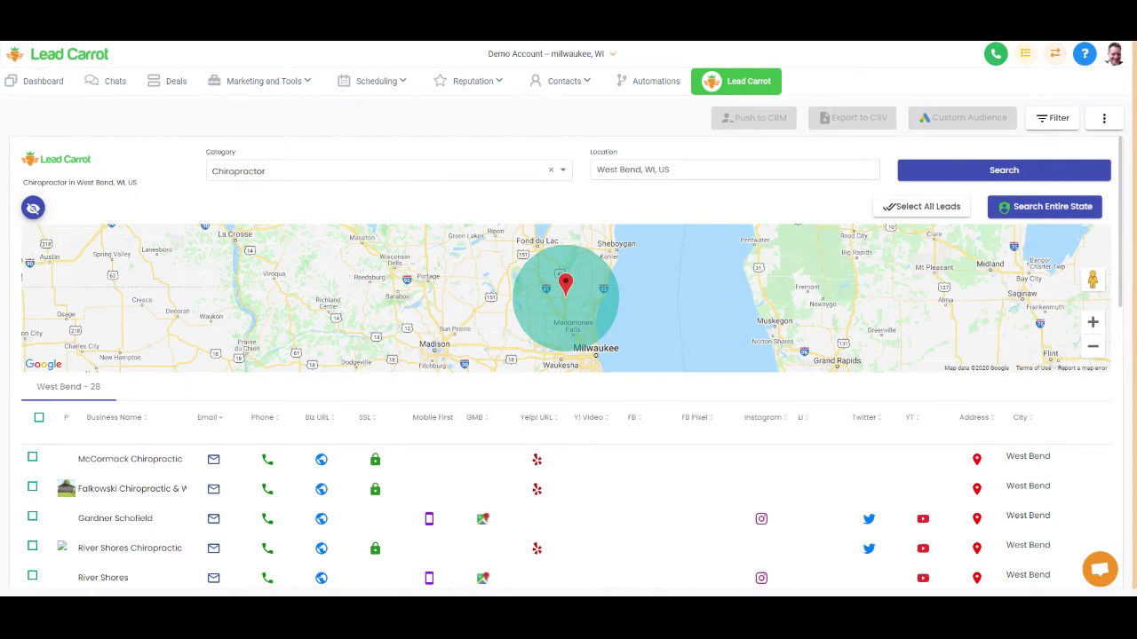
# Step: Select all 28 chiropractor leads and push them to the CRM tagged 'demo'
pyautogui.click(39, 418)
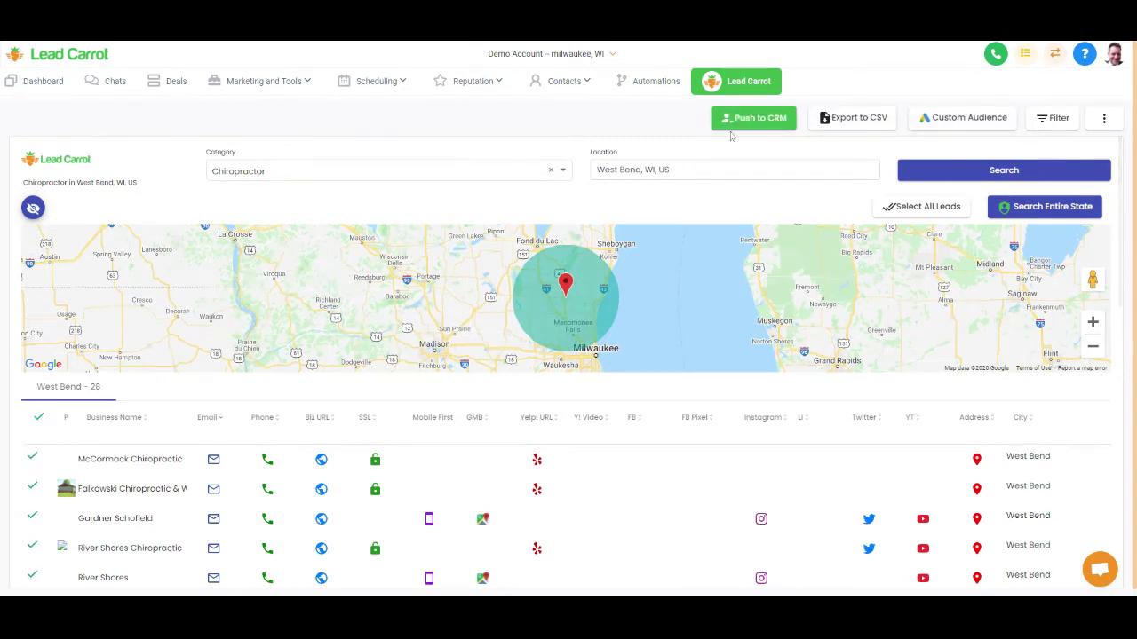
pyautogui.click(739, 125)
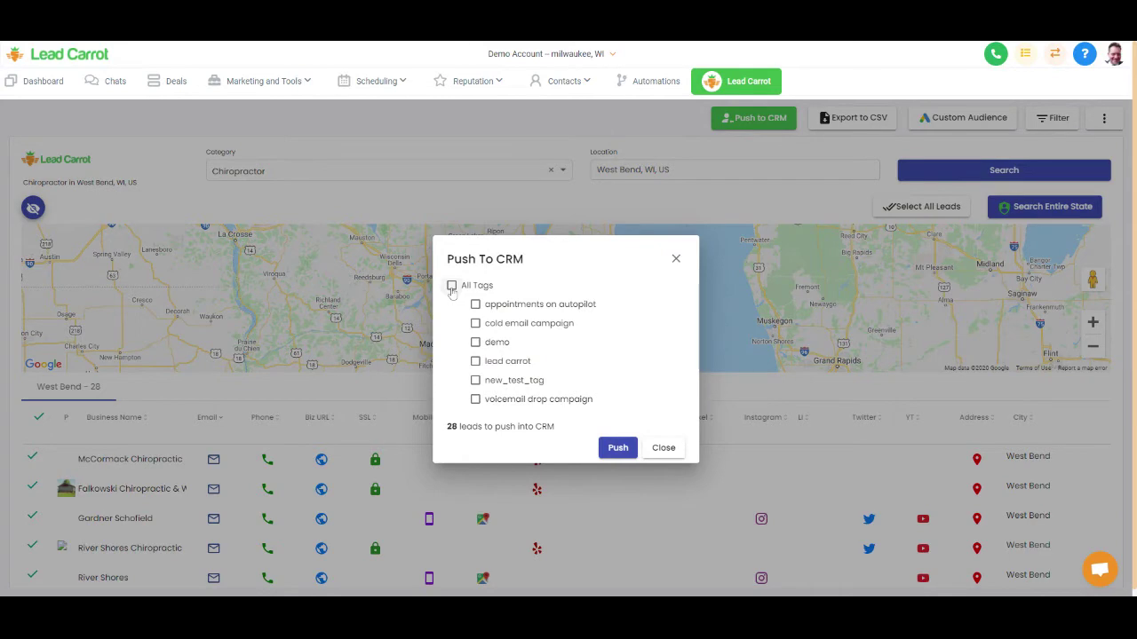
pyautogui.click(475, 346)
pyautogui.click(617, 447)
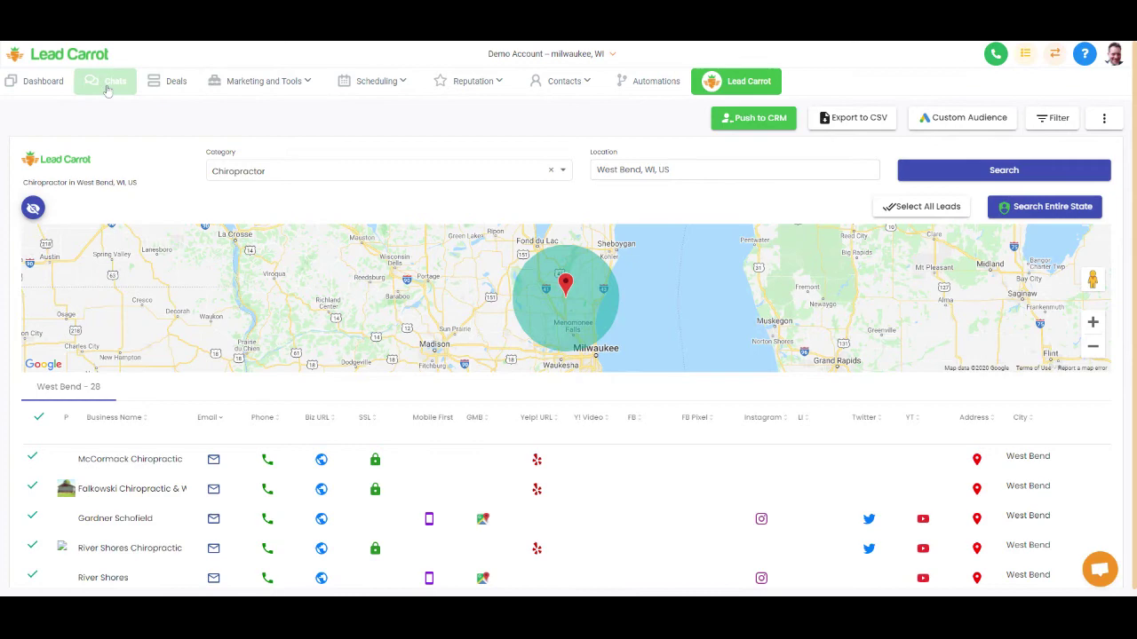
# Step: Show the pushed leads on the Deals pipeline with the date filter cleared
pyautogui.click(165, 84)
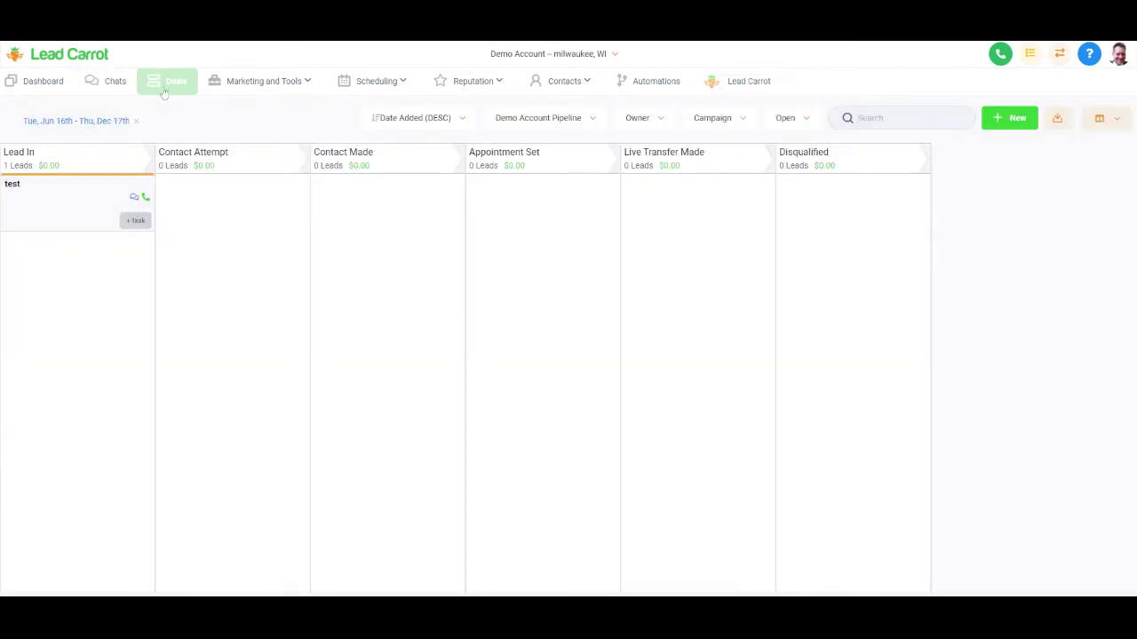
pyautogui.click(136, 121)
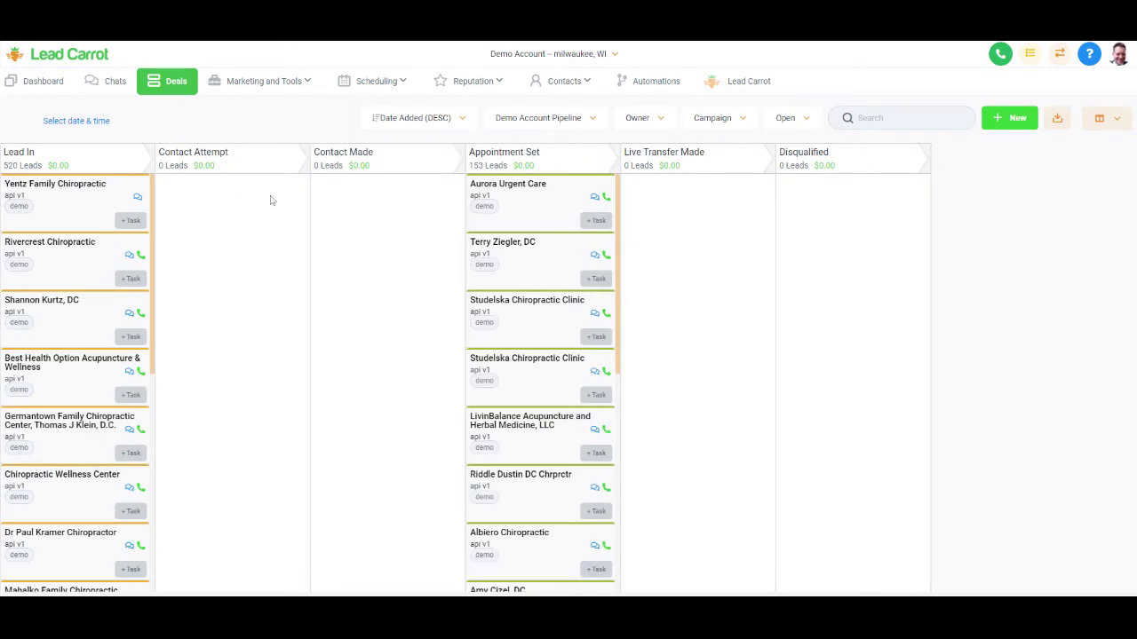
pyautogui.click(288, 86)
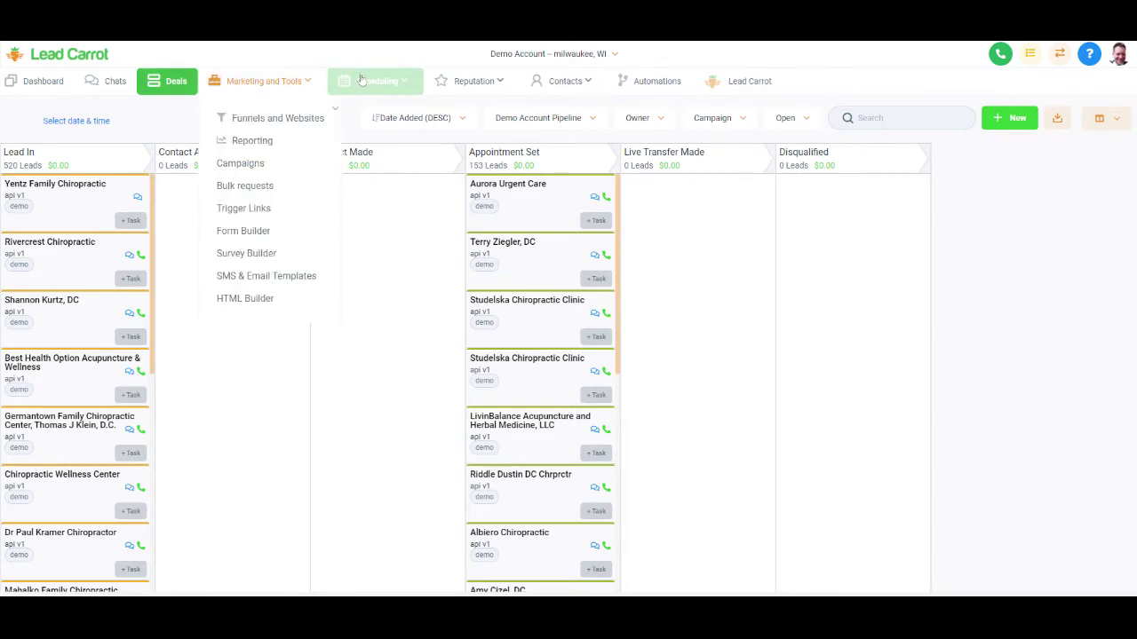
# Step: Browse the Contacts > Manual Actions call queue, then go back to the lead finder
pyautogui.click(565, 83)
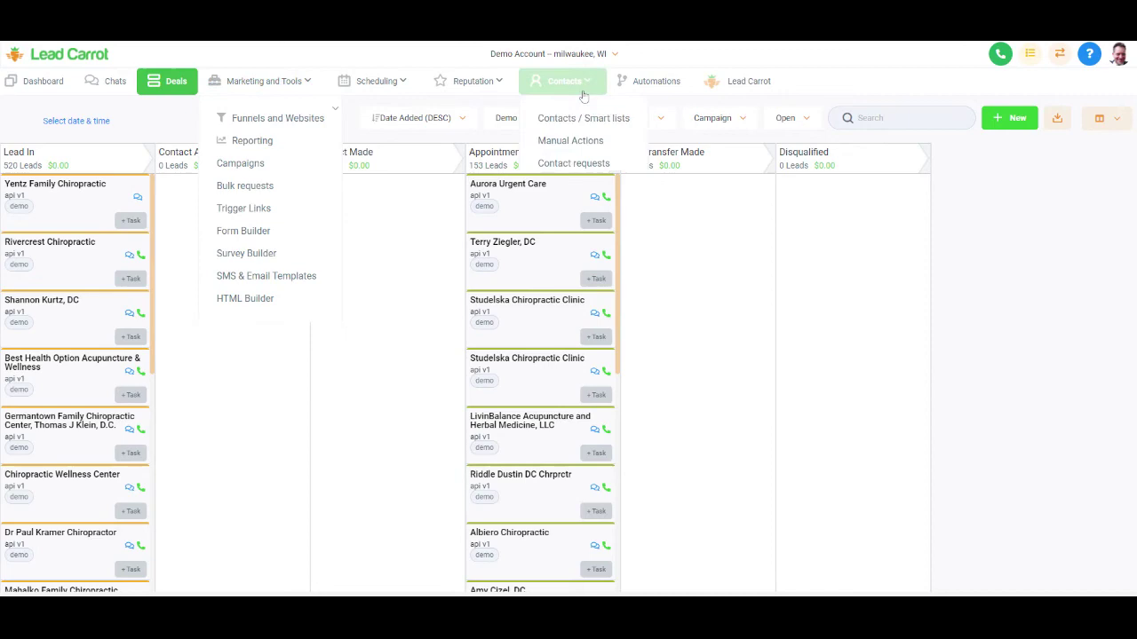
pyautogui.click(586, 142)
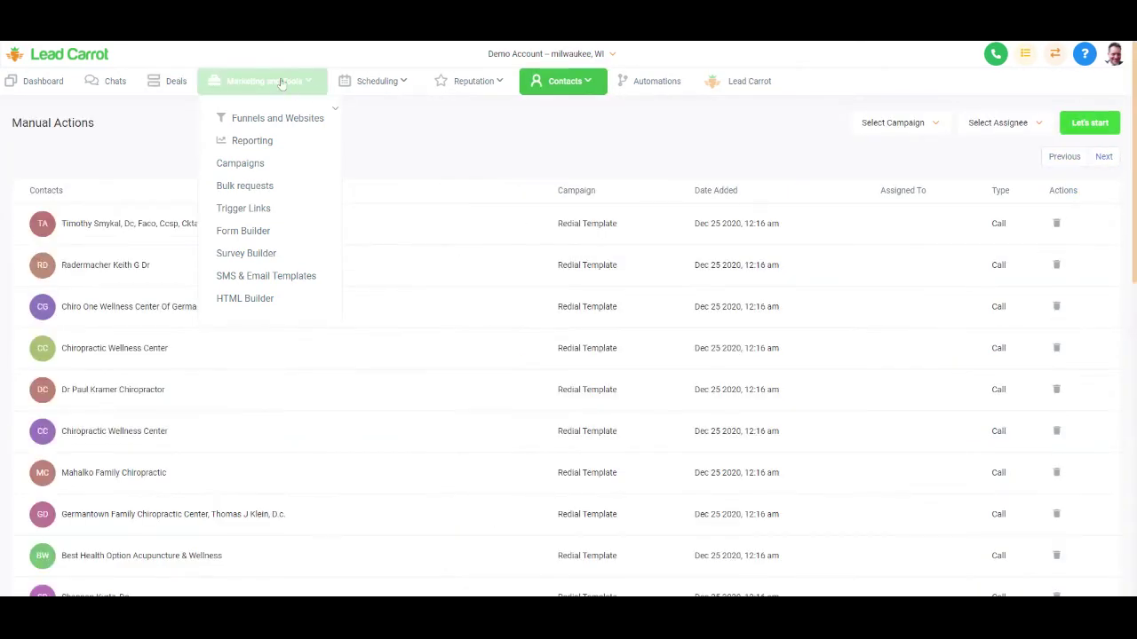
pyautogui.scroll(-10, 488, 317)
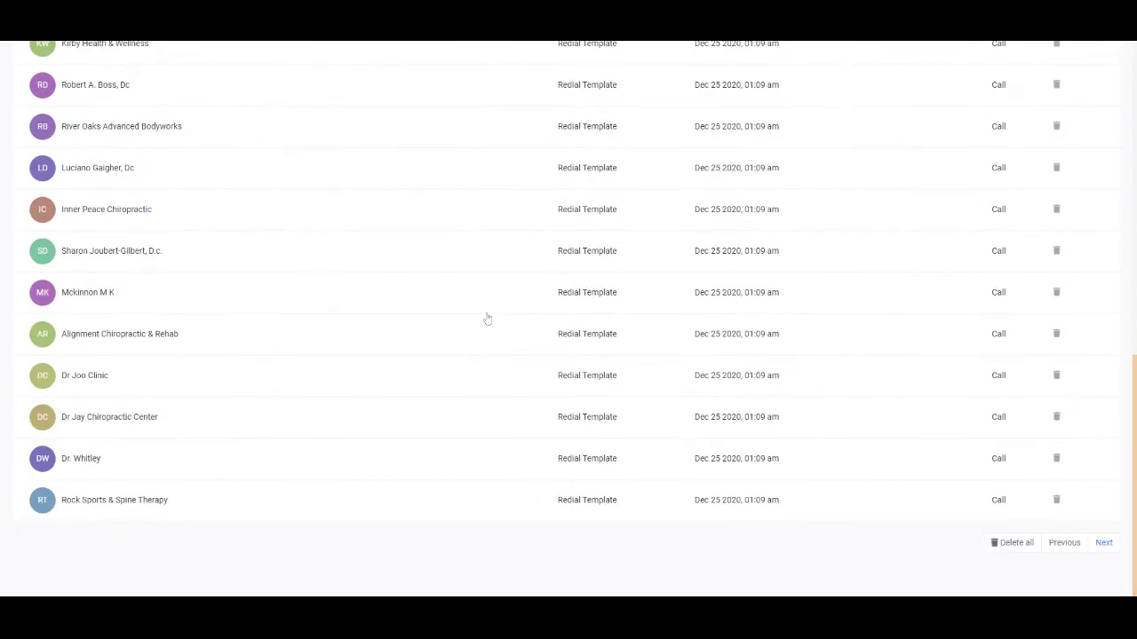
pyautogui.scroll(9, 488, 317)
pyautogui.scroll(1, 487, 317)
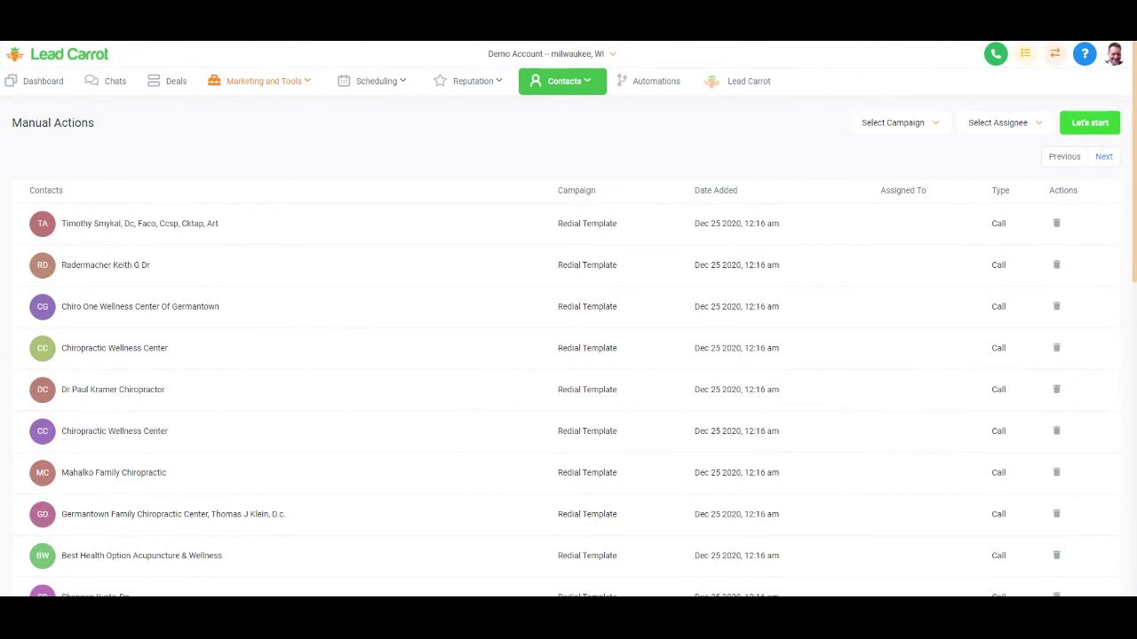
pyautogui.scroll(-8, 543, 363)
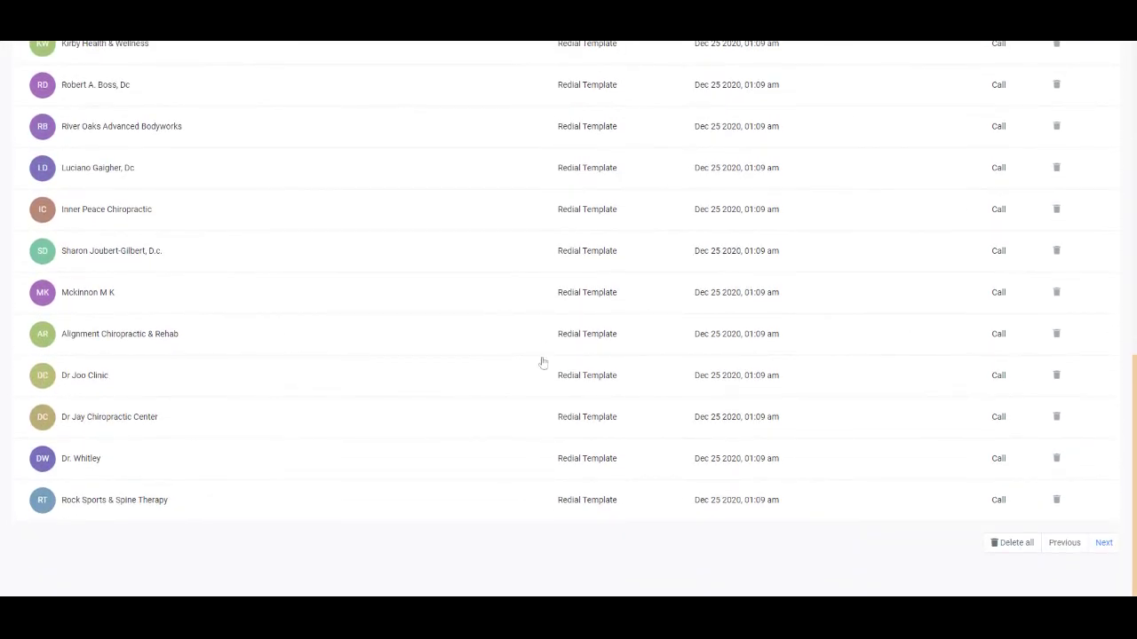
pyautogui.scroll(1, 427, 405)
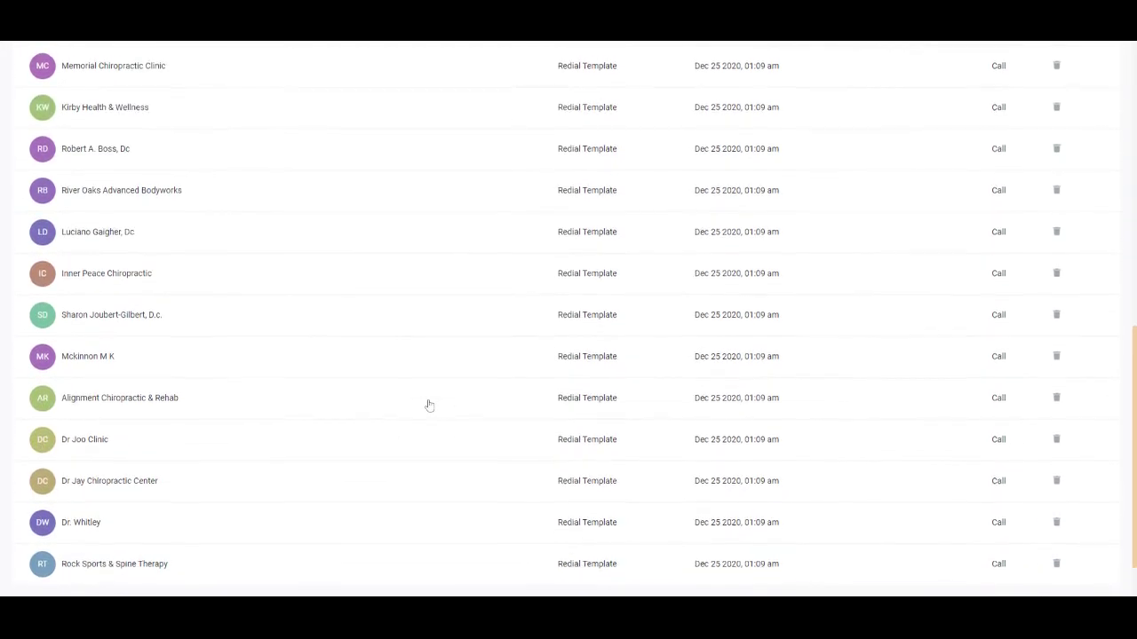
pyautogui.scroll(2, 190, 104)
pyautogui.scroll(7, 191, 104)
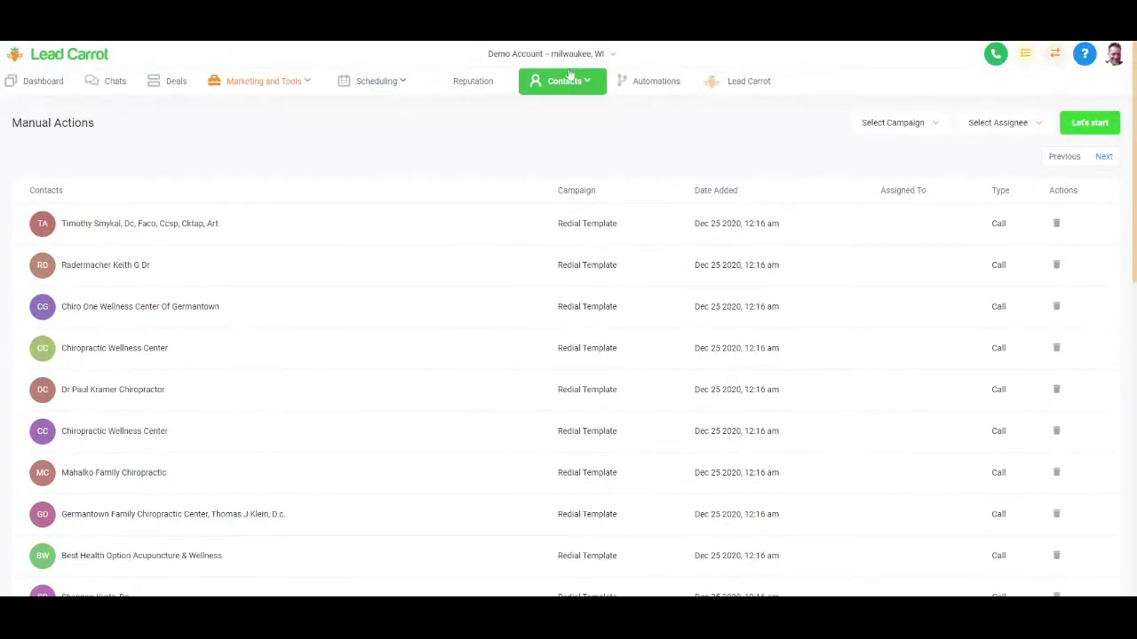
pyautogui.click(721, 83)
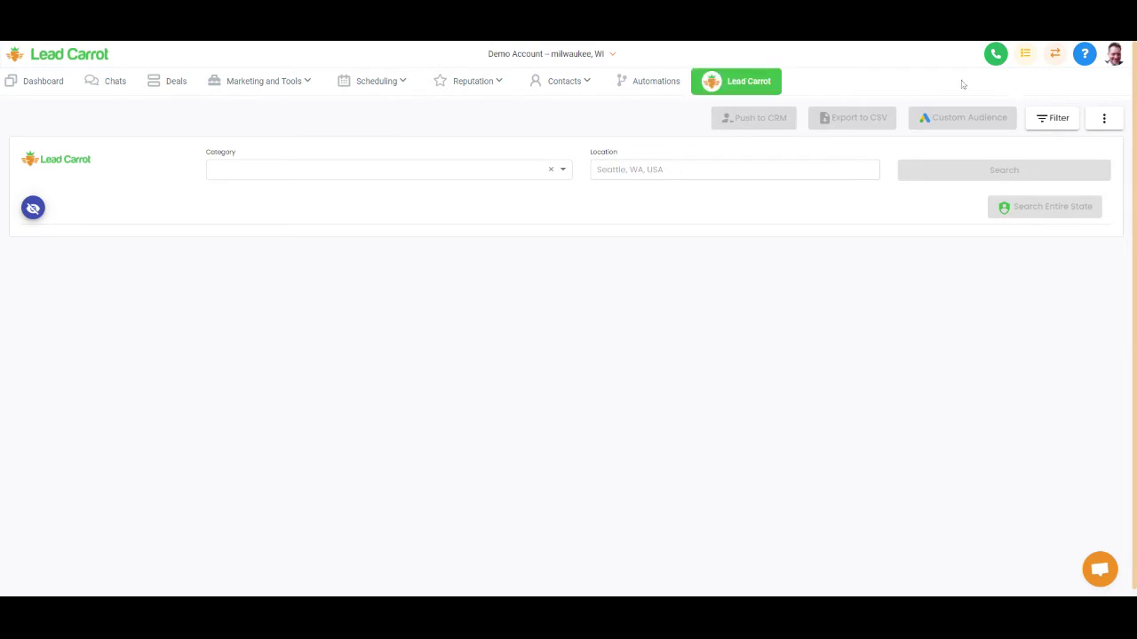
# Step: Start a GoHighLevel CRM integration from Integrations in the three-dot menu
pyautogui.click(1108, 120)
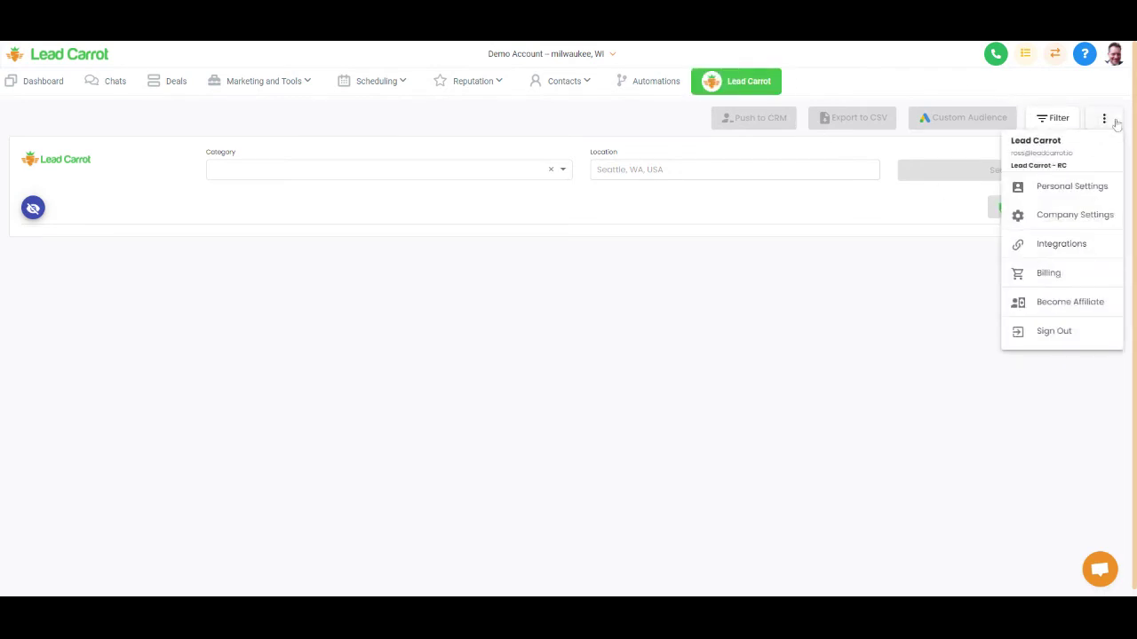
pyautogui.click(1066, 250)
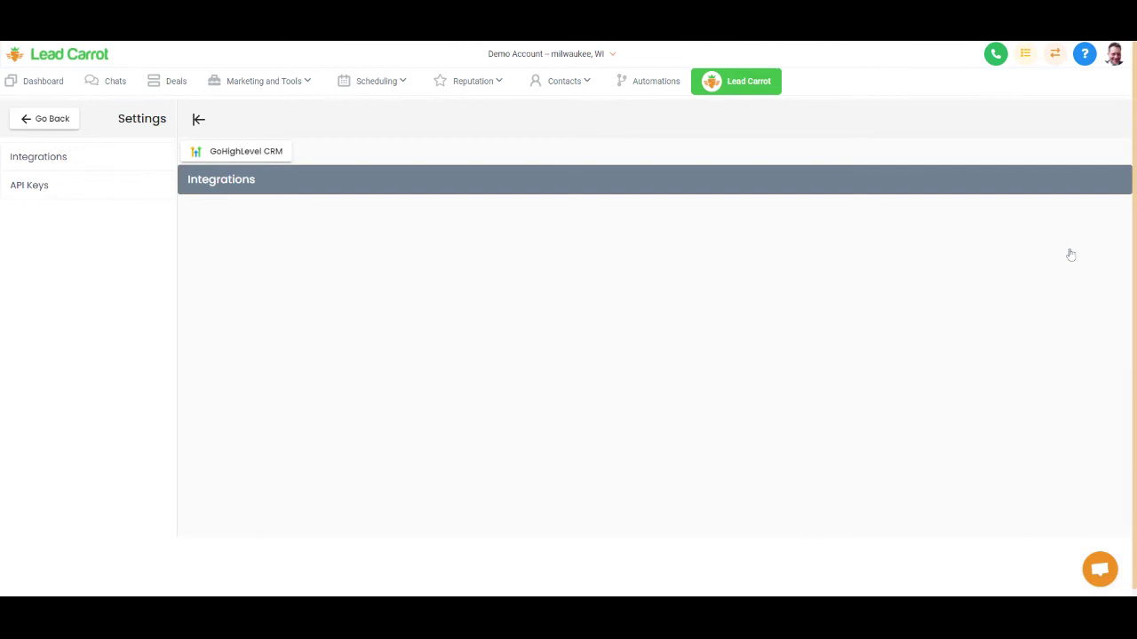
pyautogui.click(262, 160)
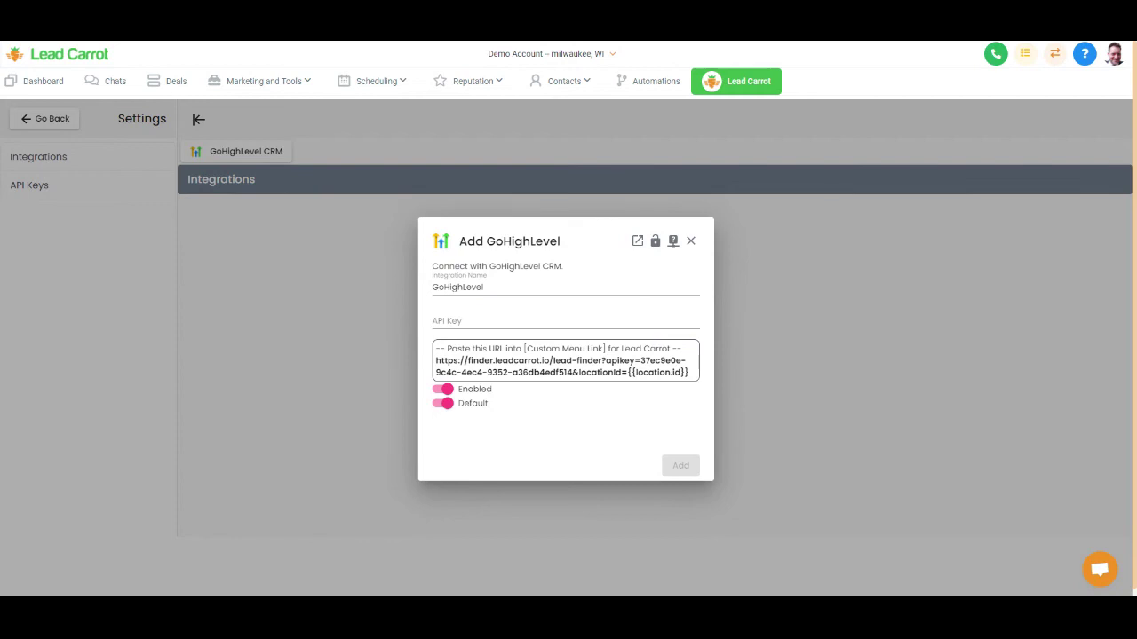
# Step: Copy the GoHighLevel custom menu link URL, then close the dialog
pyautogui.click(471, 322)
pyautogui.click(704, 278)
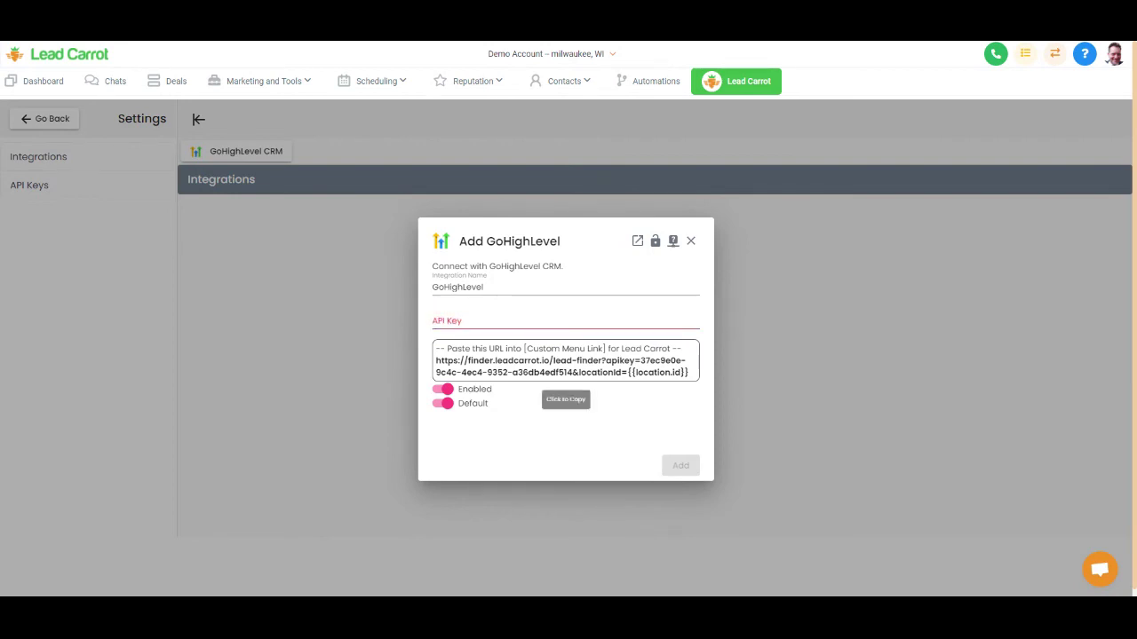
pyautogui.click(566, 366)
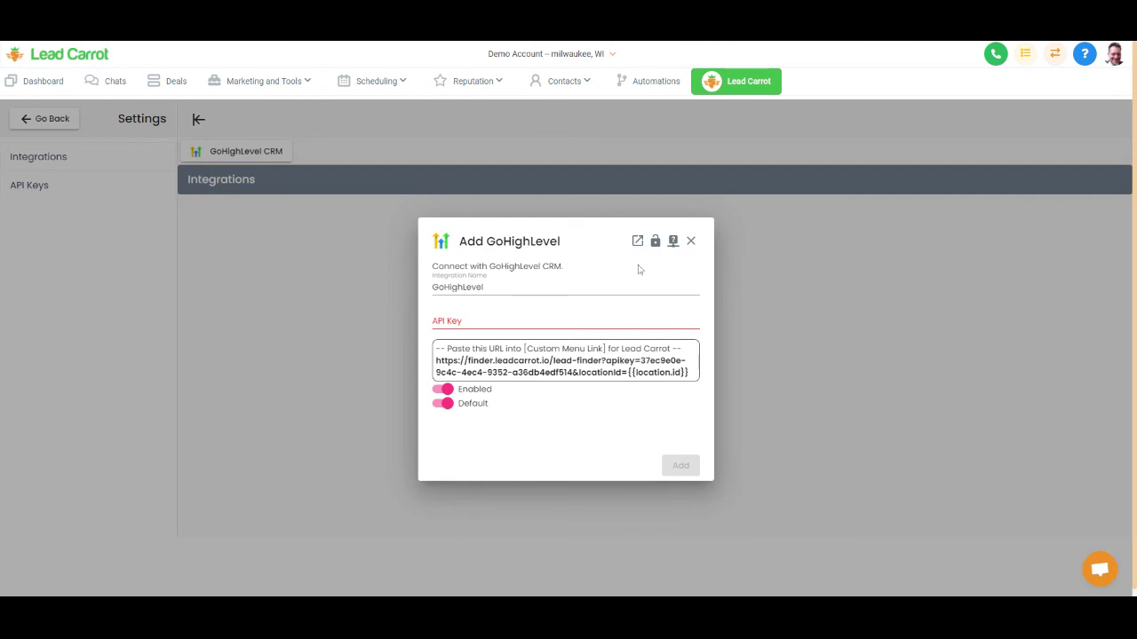
pyautogui.click(692, 241)
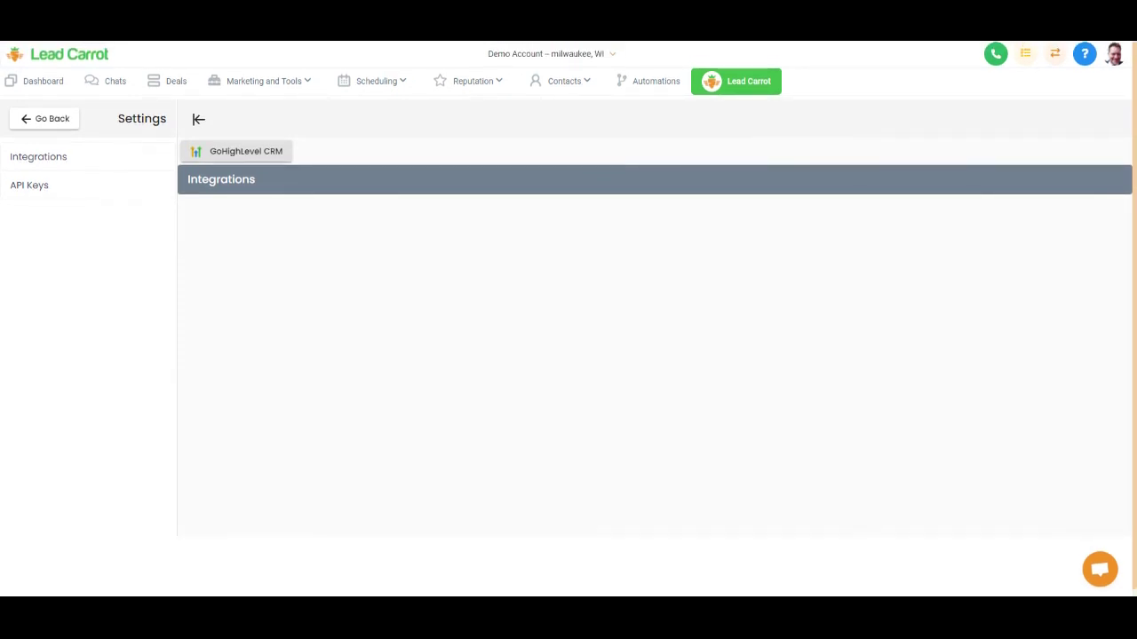
# Step: Open the GoHighLevel CRM integration form again from the Integrations page
pyautogui.click(1114, 55)
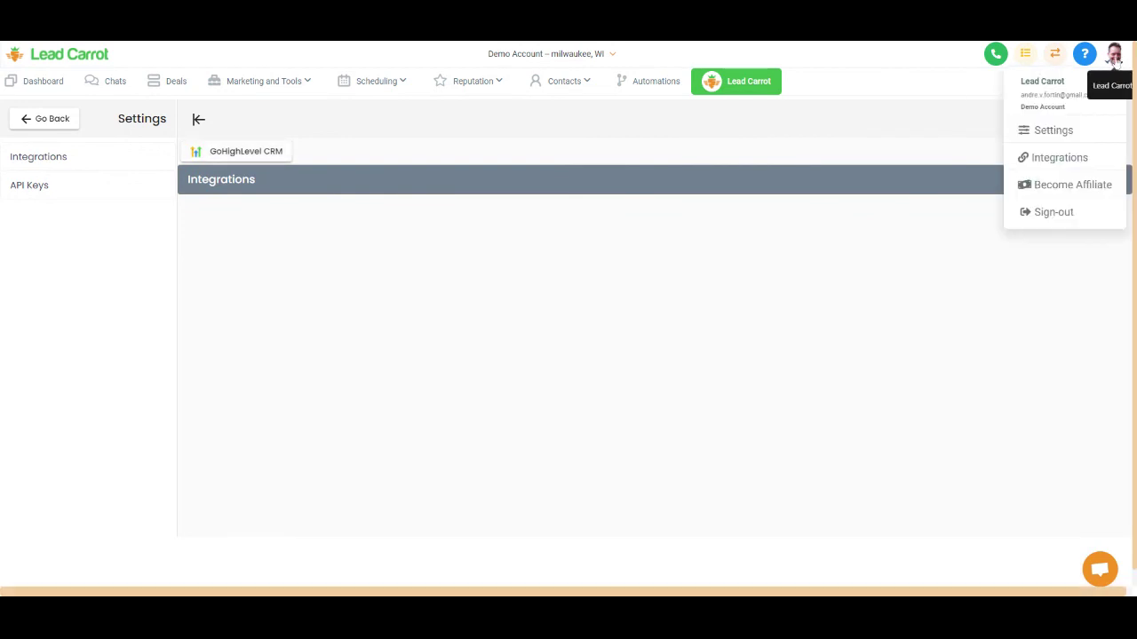
pyautogui.click(848, 59)
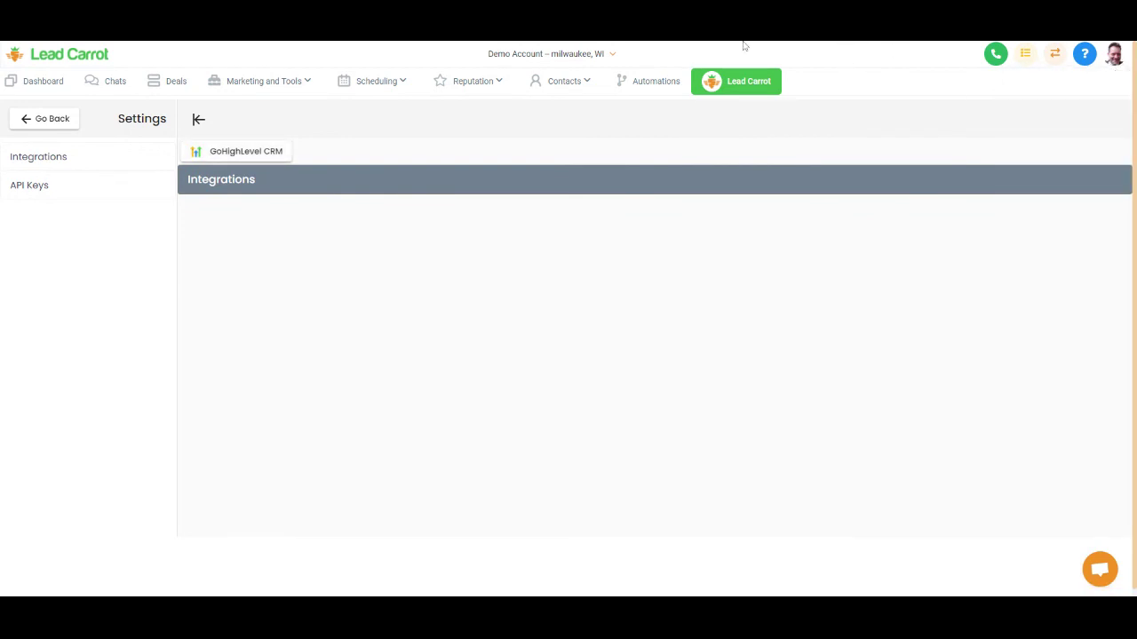
pyautogui.click(278, 153)
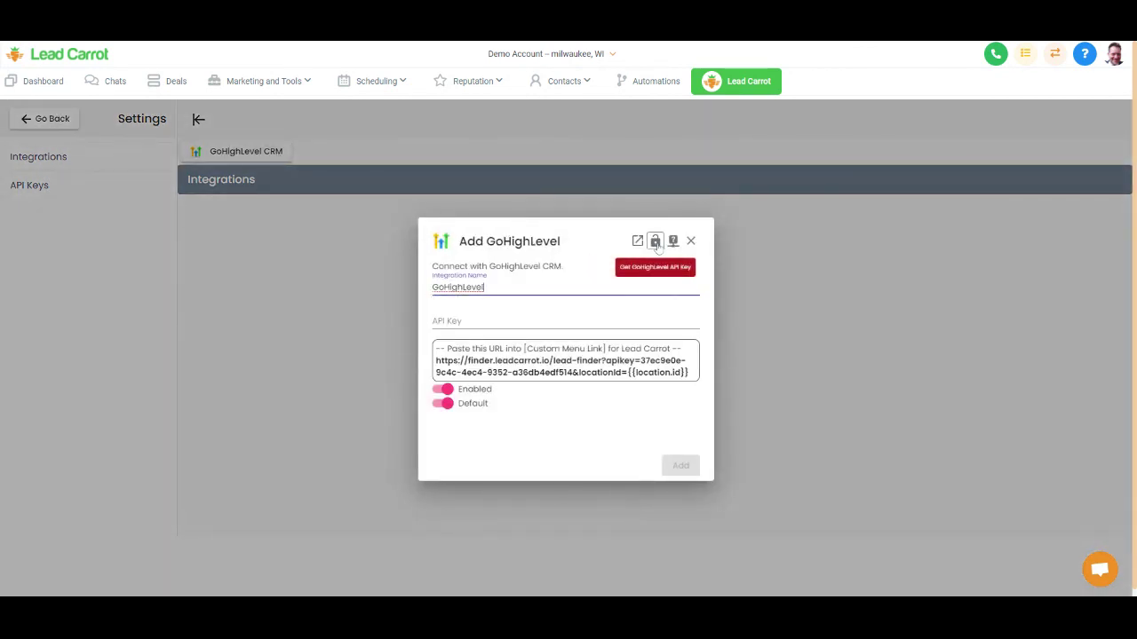